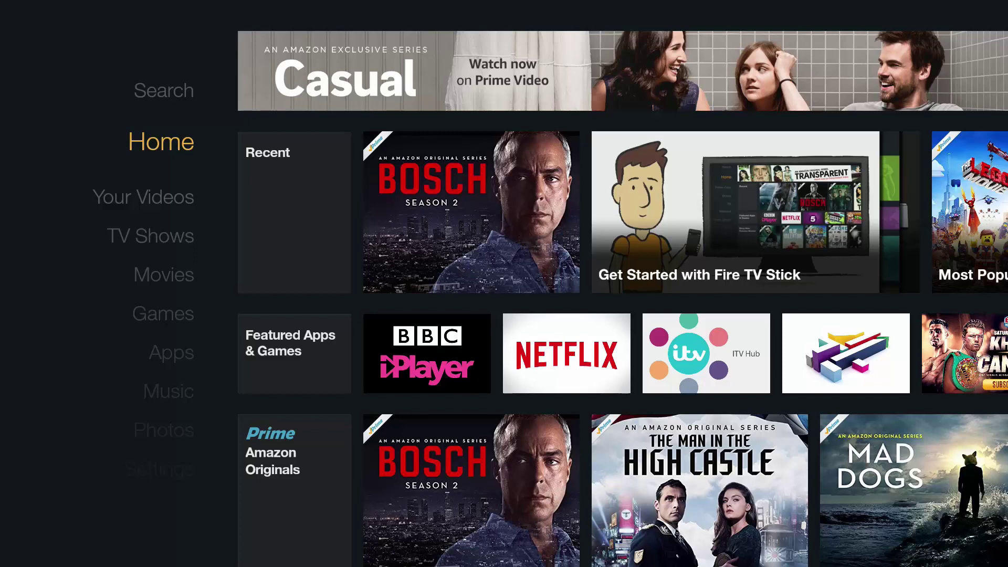
Step: Go to Settings > System and choose Reset to Factory Defaults
key(Down)
key(Down)
key(Down)
key(Down)
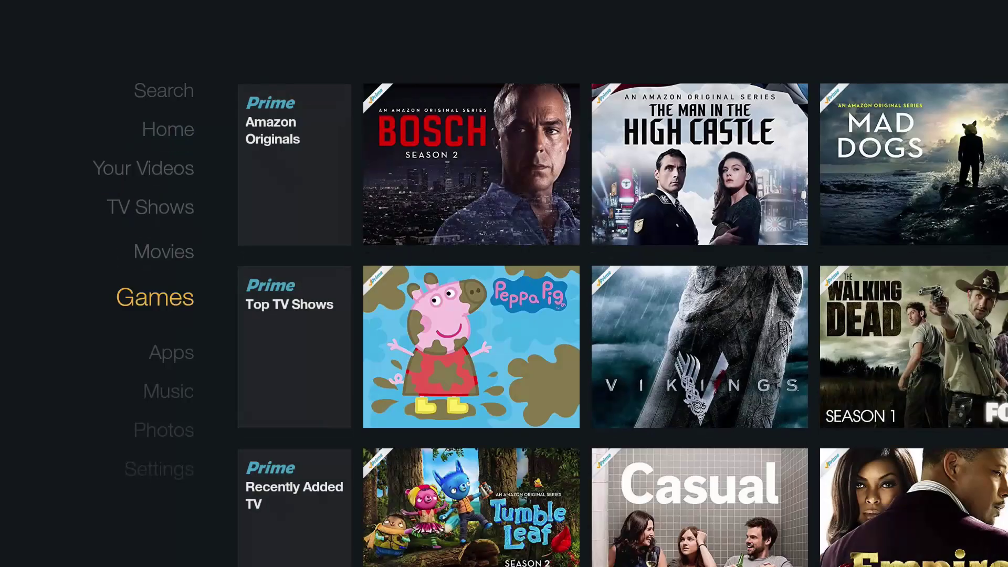
key(Down)
key(Down)
key(Down)
key(Down)
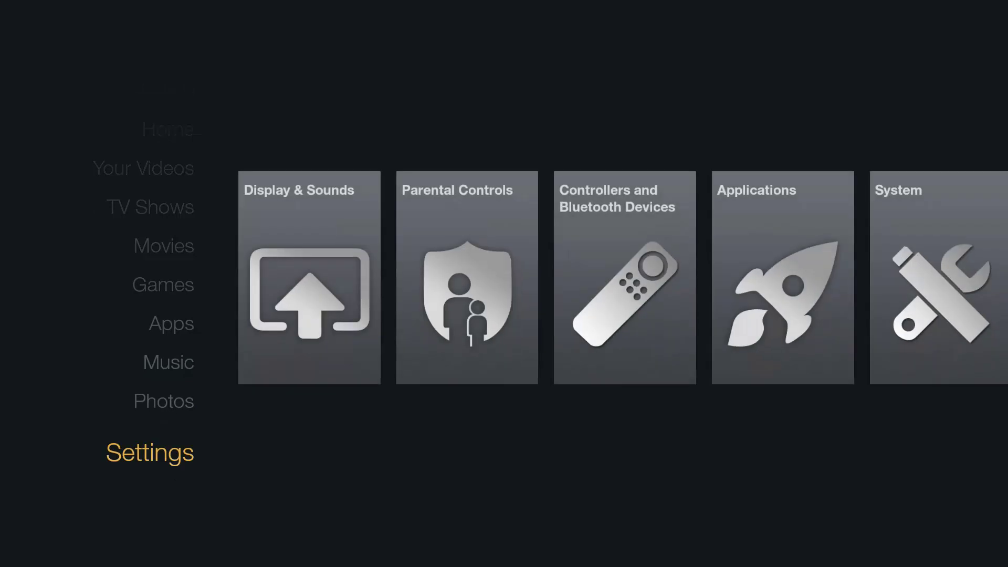
key(Right)
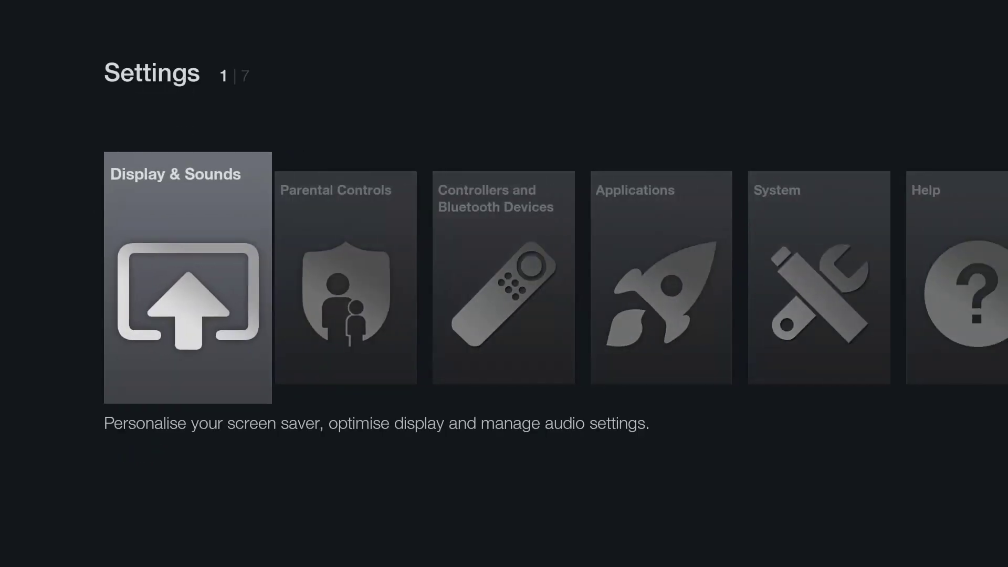
key(Right)
key(Right)
key(Right)
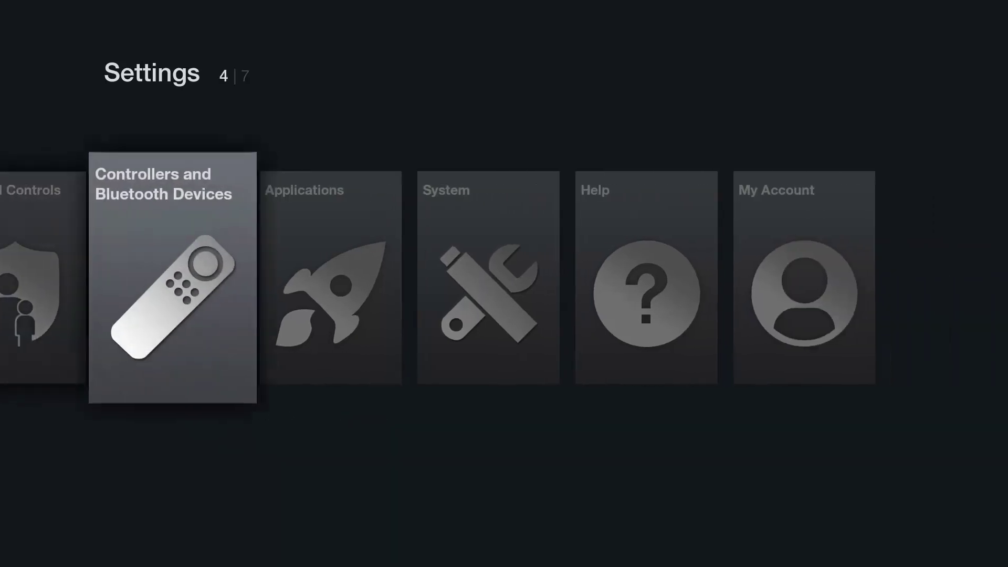
key(Right)
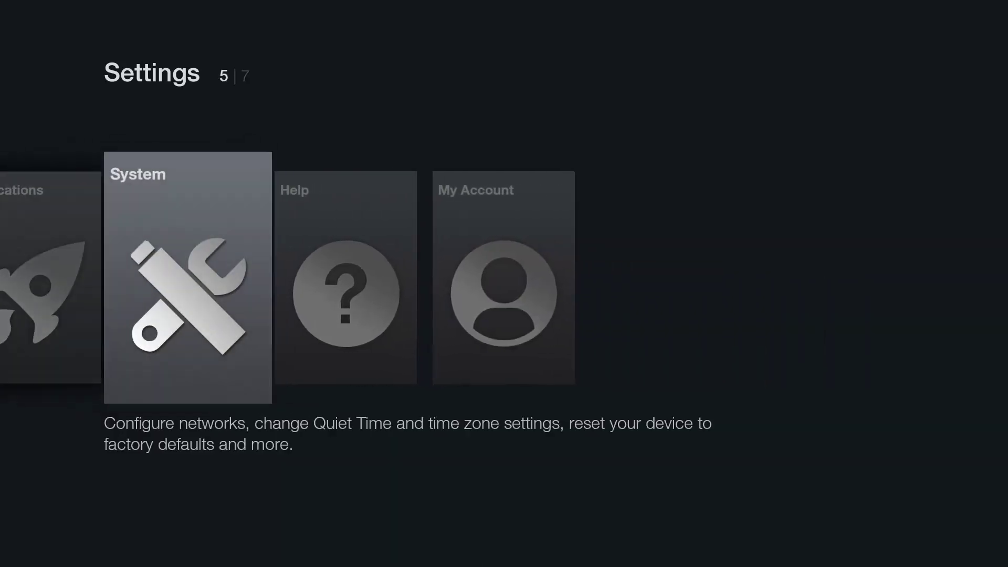
key(Return)
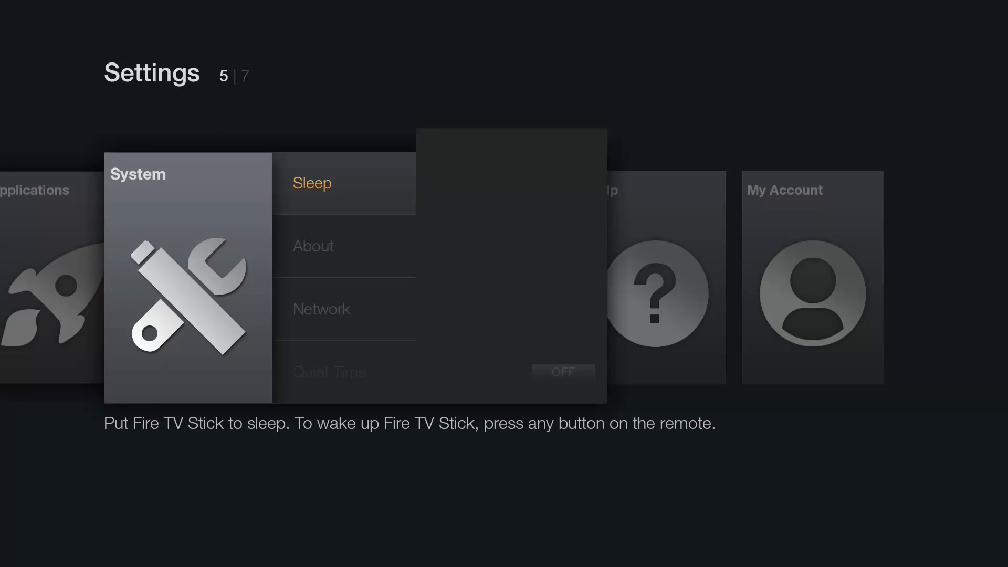
key(Down)
key(Down)
key(Down)
key(Down)
key(Down)
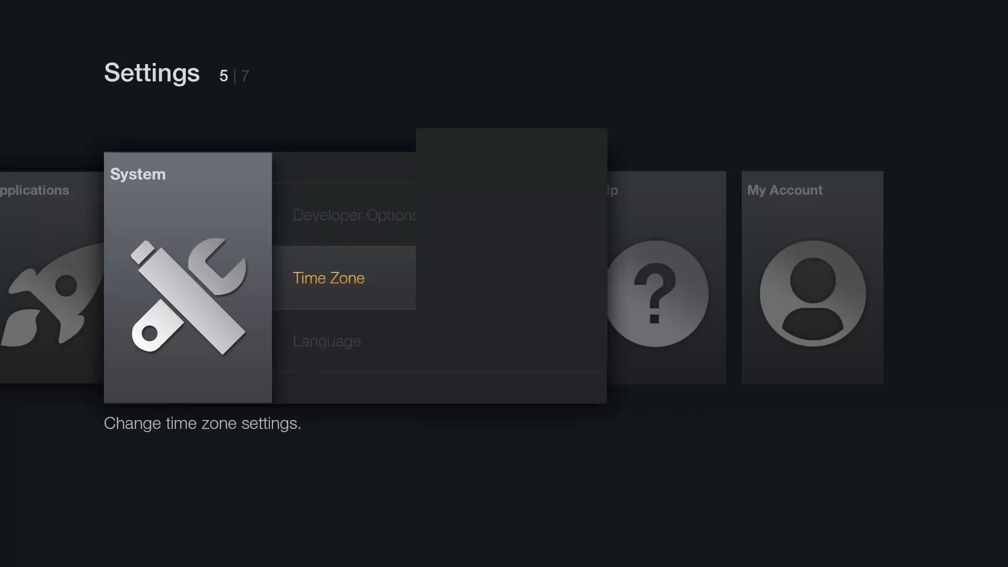
key(Down)
key(Down)
key(Down)
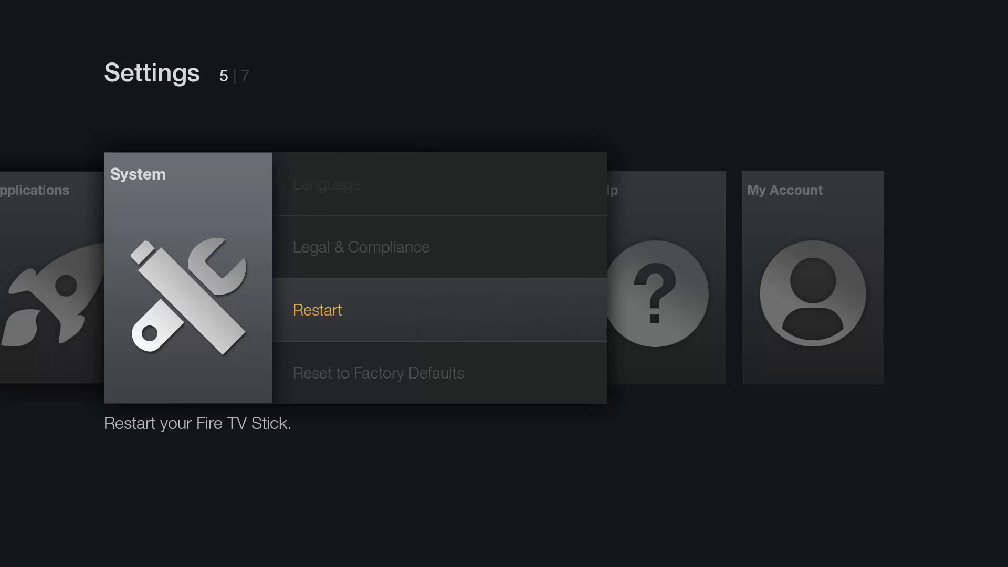
key(Down)
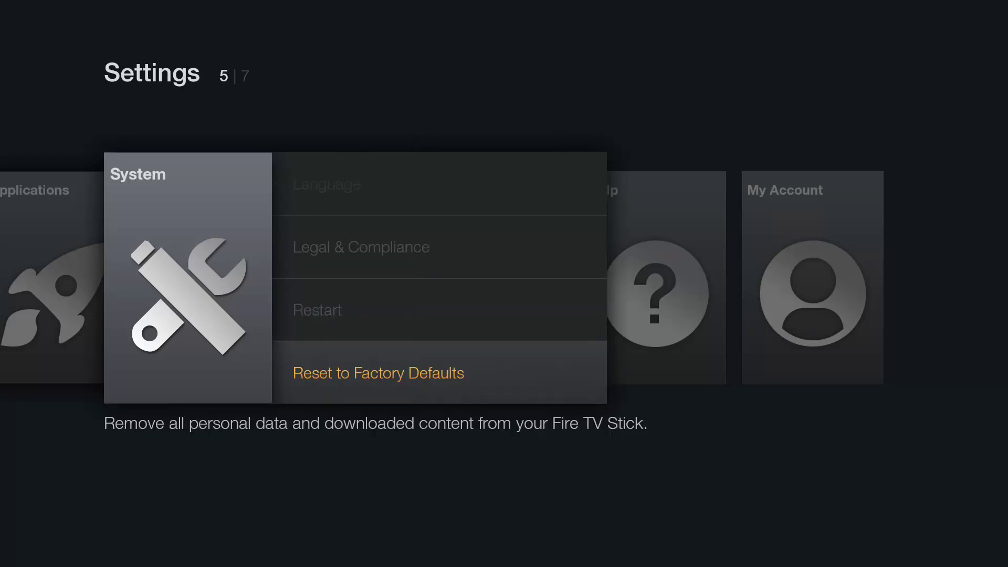
key(Return)
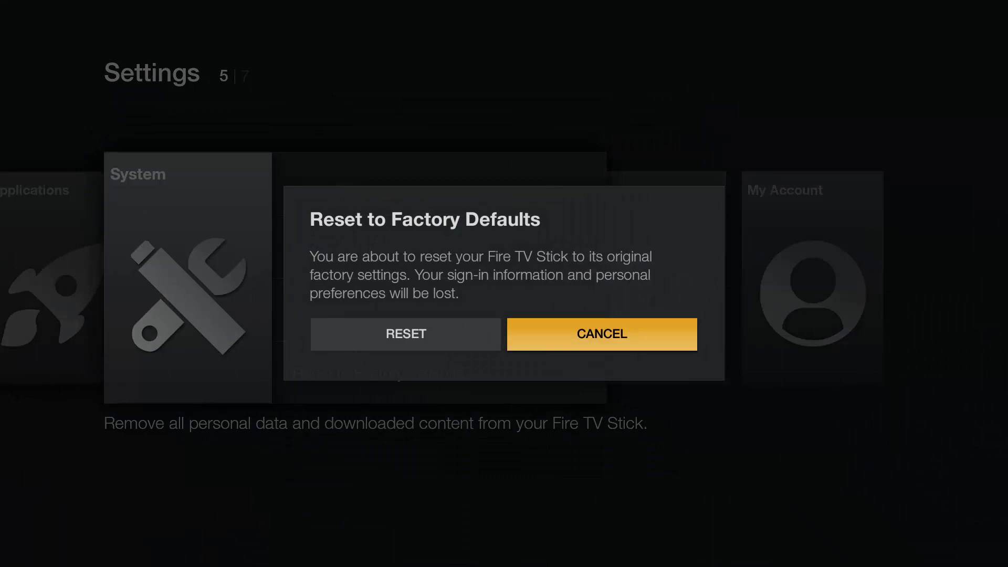
Step: Confirm RESET in the warning prompt and wait for the reboot into setup
key(Left)
key(Return)
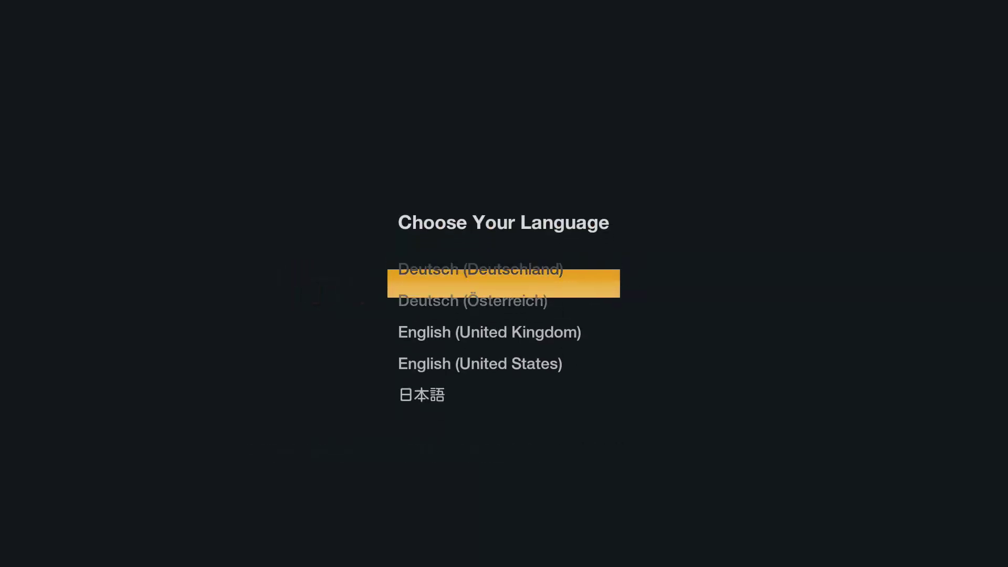
key(Down)
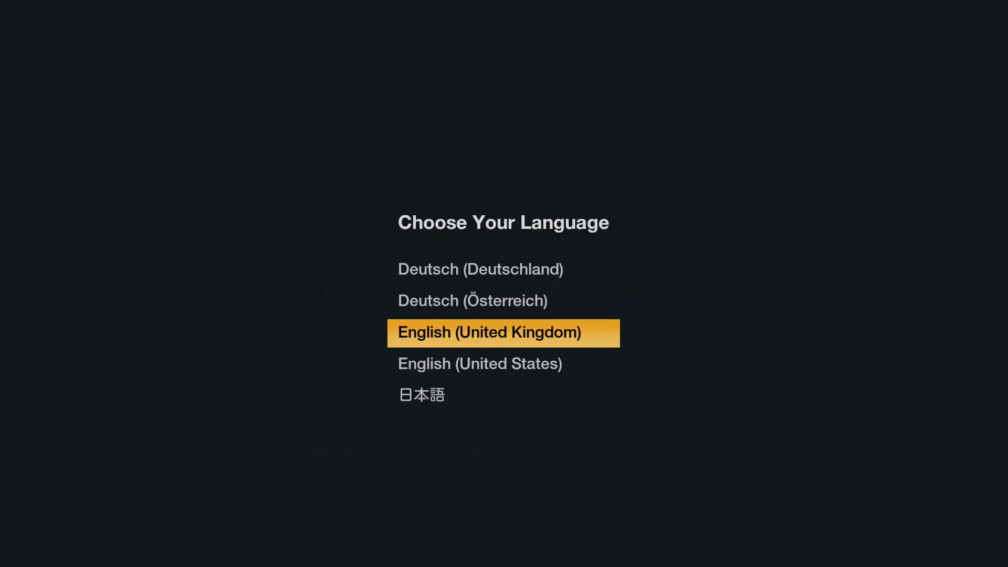
Step: Choose English (United Kingdom) and let setup connect and check for updates
key(Return)
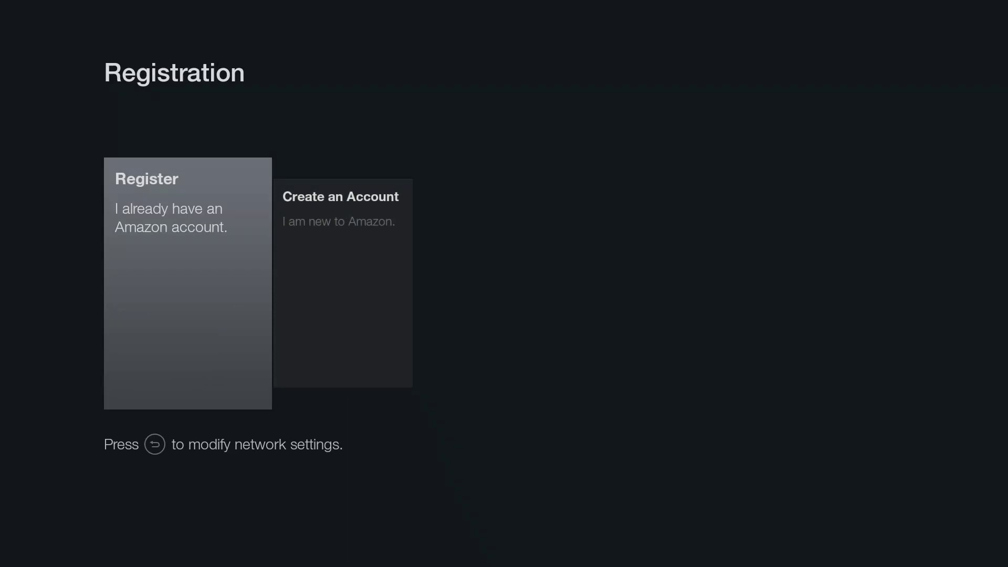
Step: Register with an existing Amazon account by entering its login ID and password
key(Right)
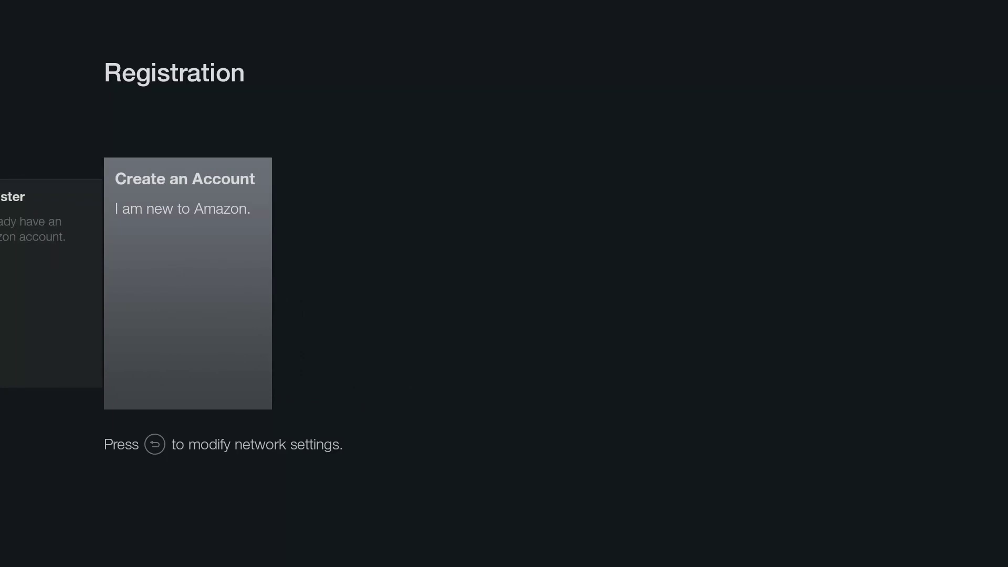
key(Left)
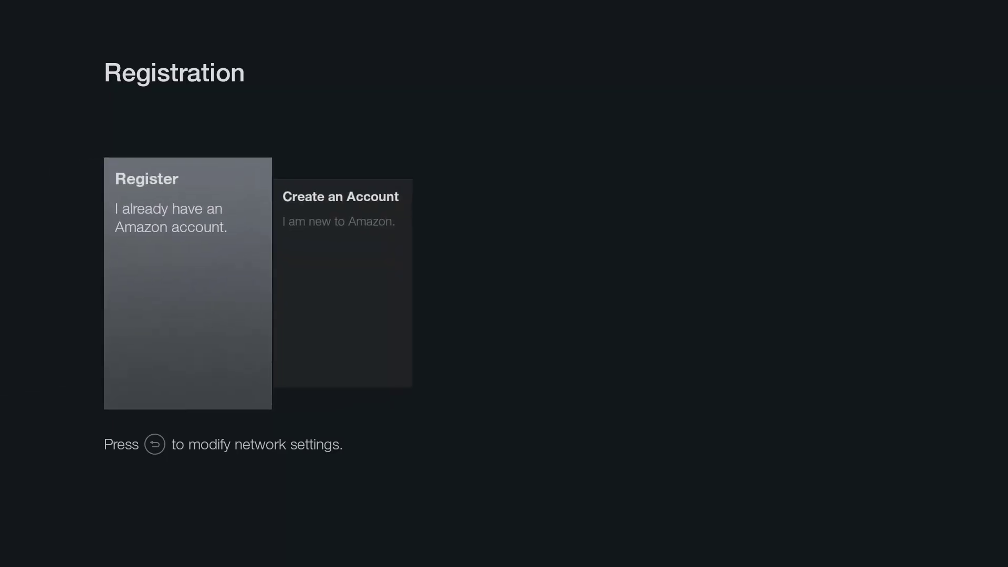
key(Return)
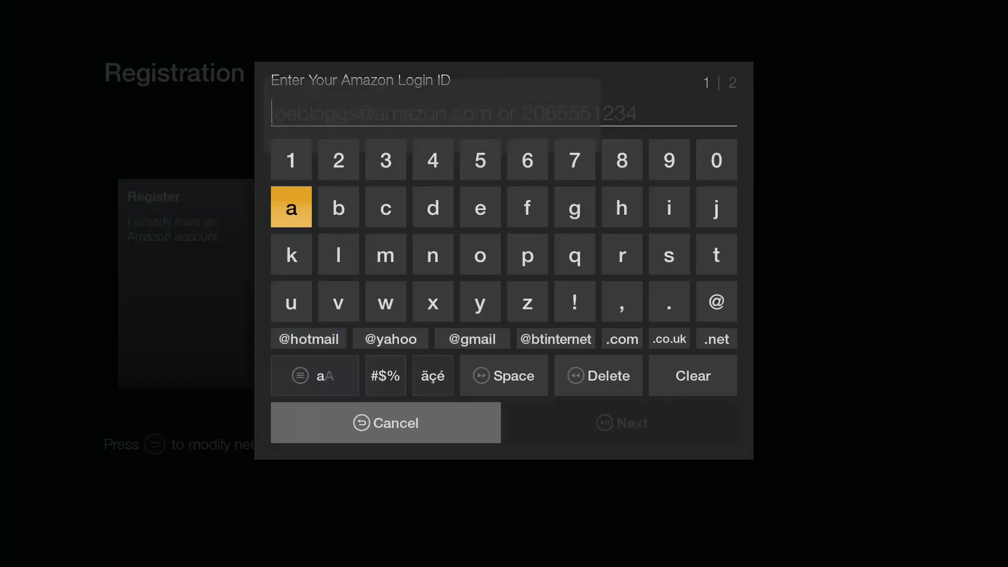
key(Return)
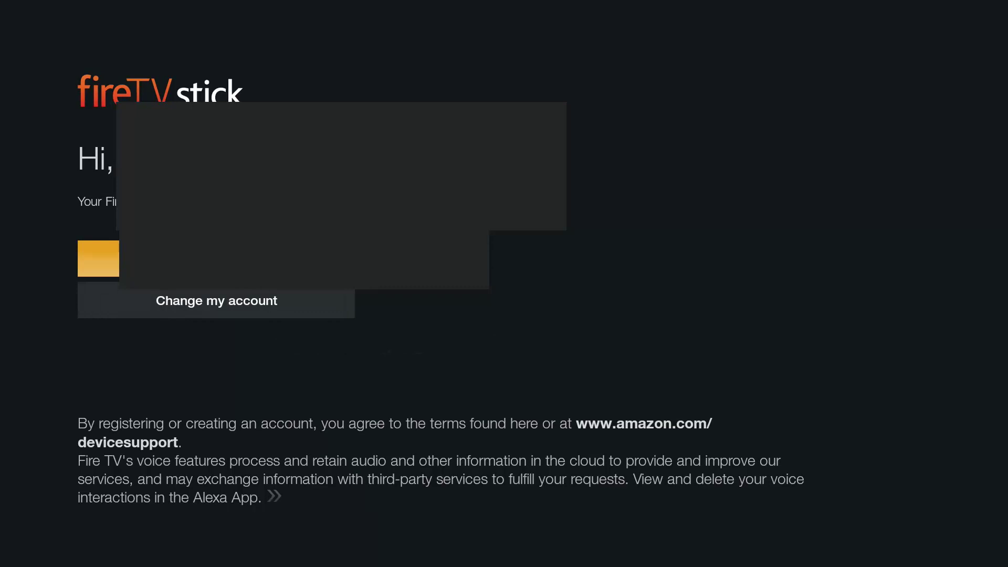
Step: Continue past the greeting and network speed check to the Home screen
key(Return)
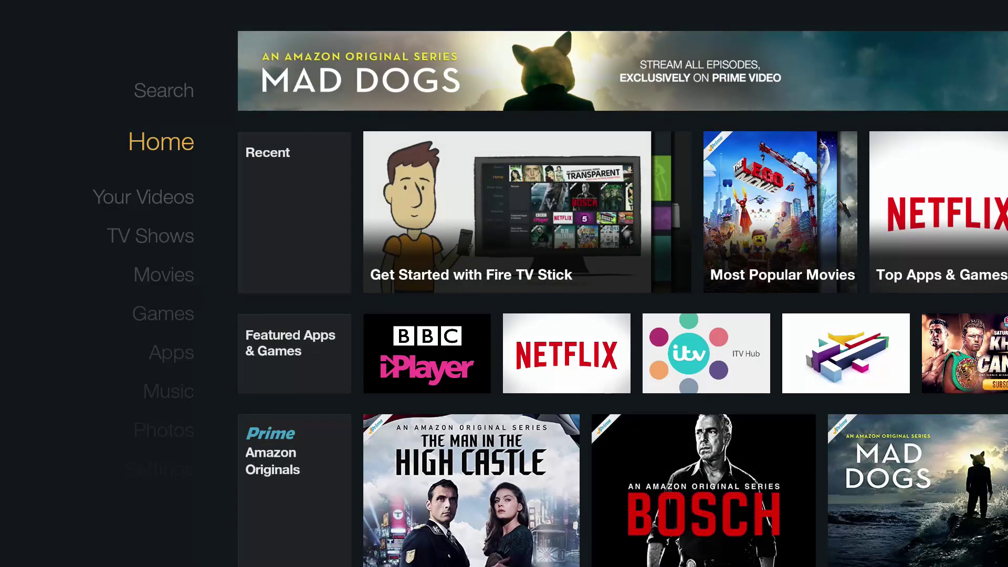
Step: Set Display & Sounds video resolution to 1080p 60 Hz, keep it, and back out
key(Down)
key(Down)
key(Down)
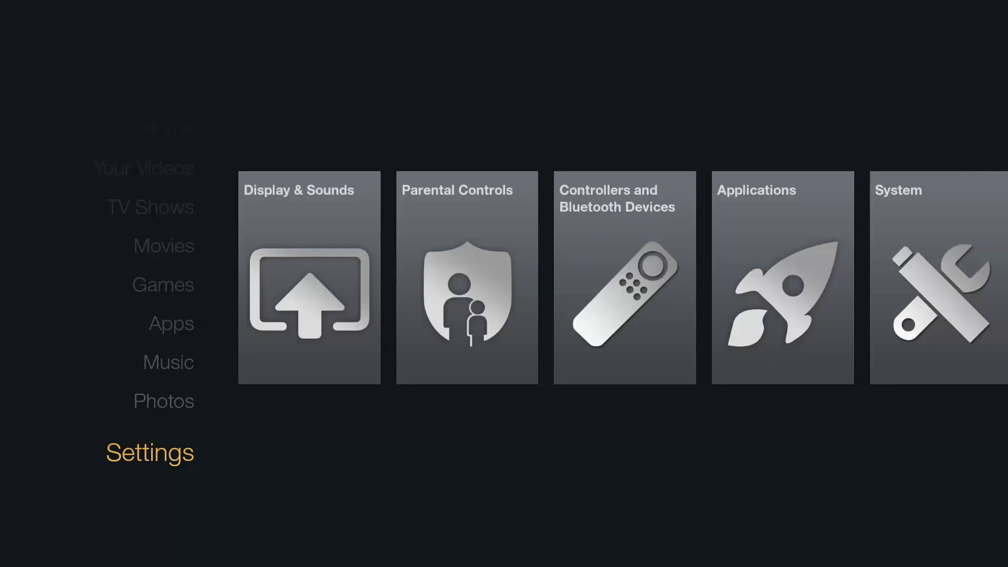
key(Right)
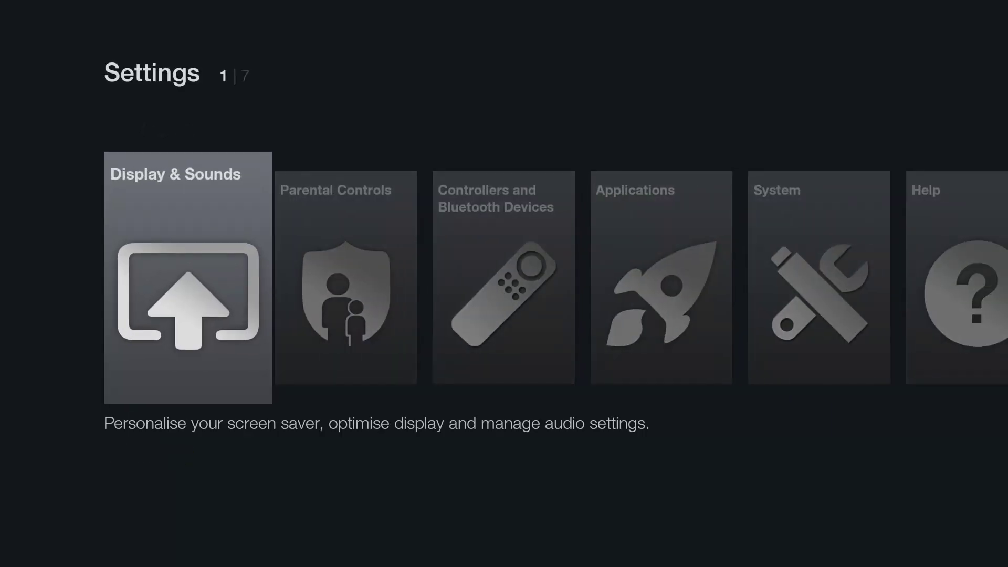
key(Return)
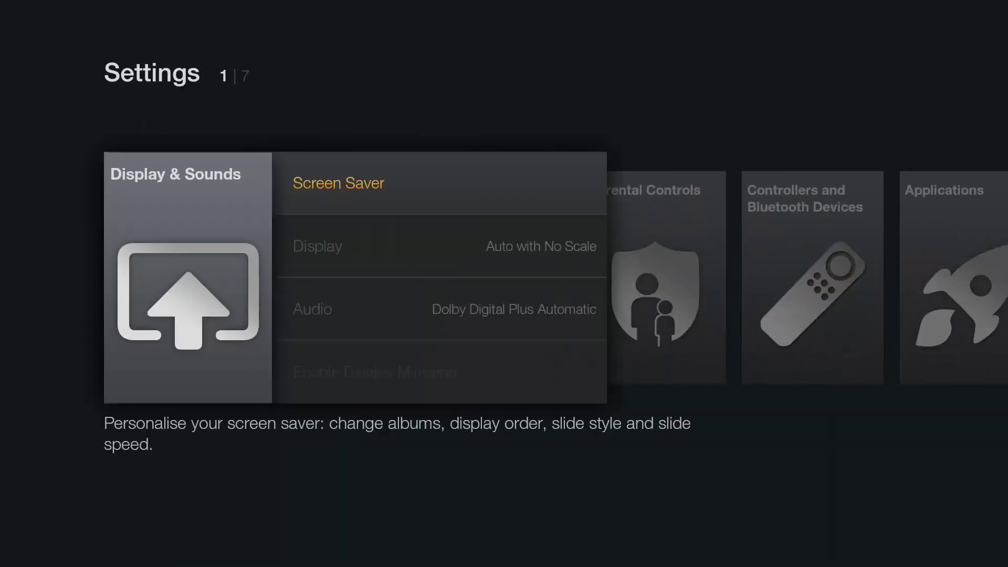
key(Down)
key(Return)
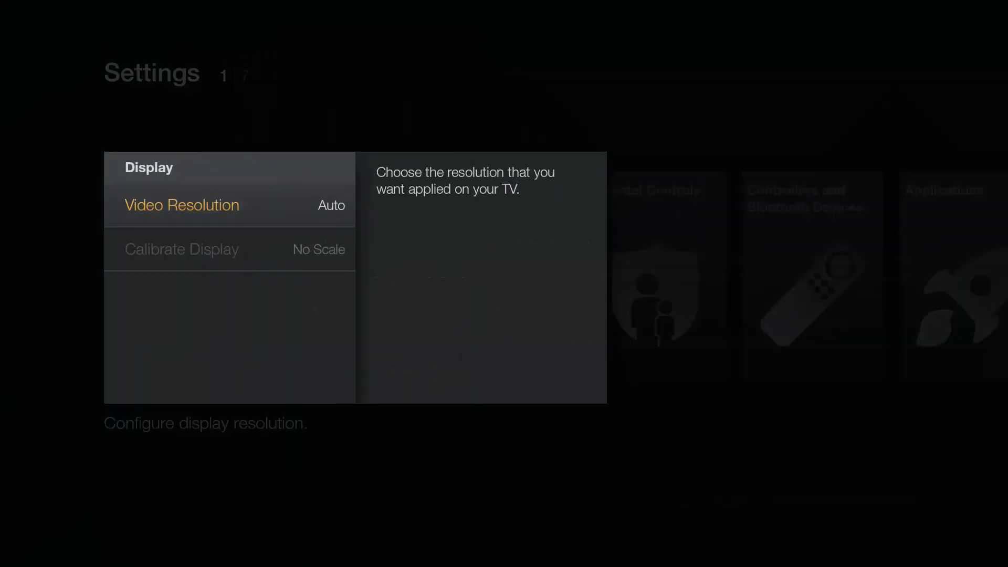
key(Return)
key(Down)
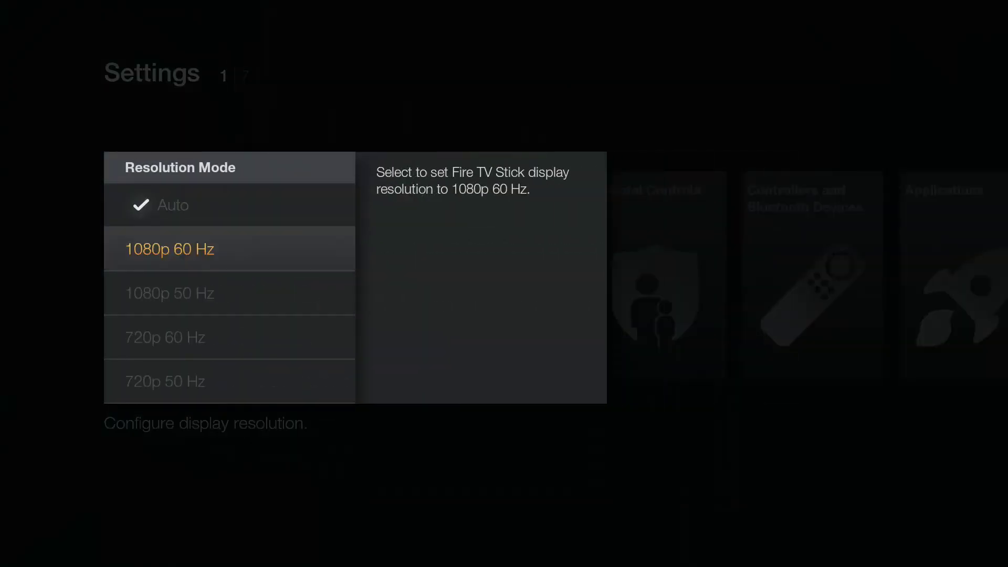
key(Return)
key(Left)
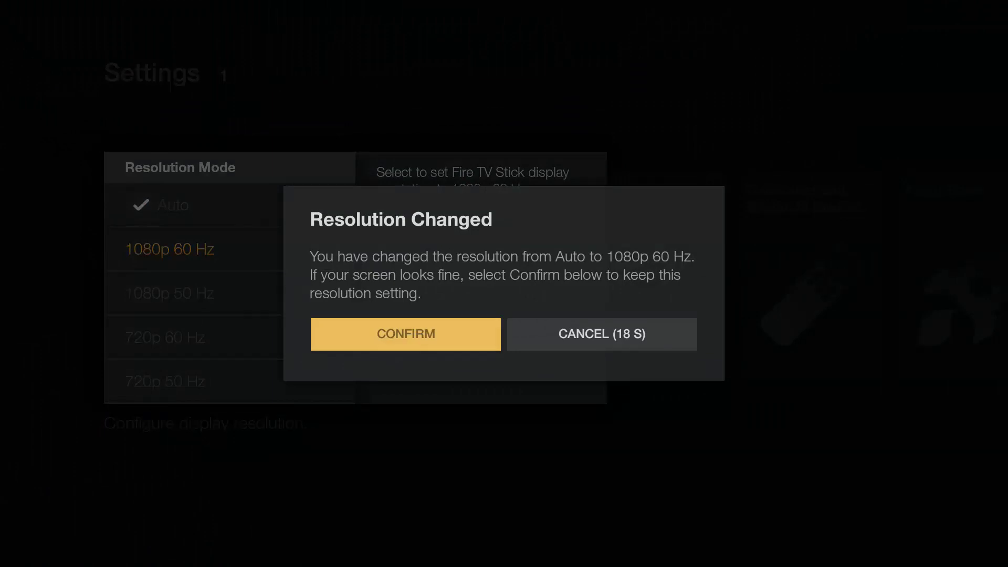
key(Return)
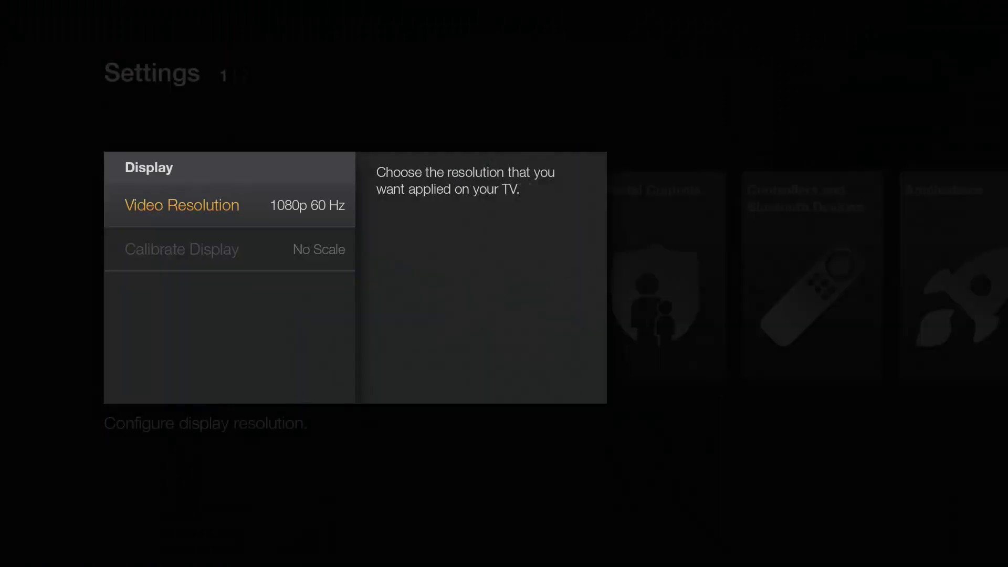
key(Escape)
key(Escape)
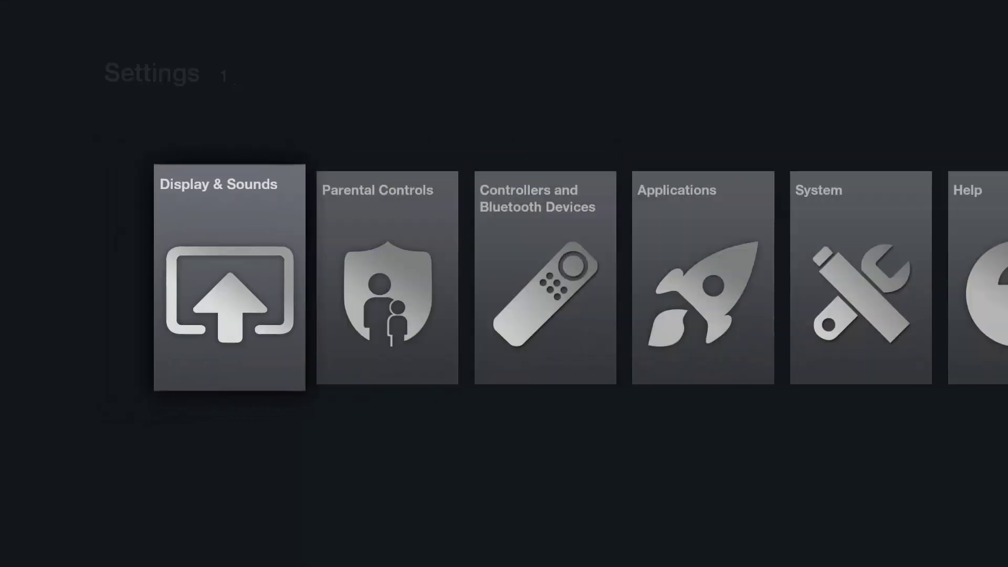